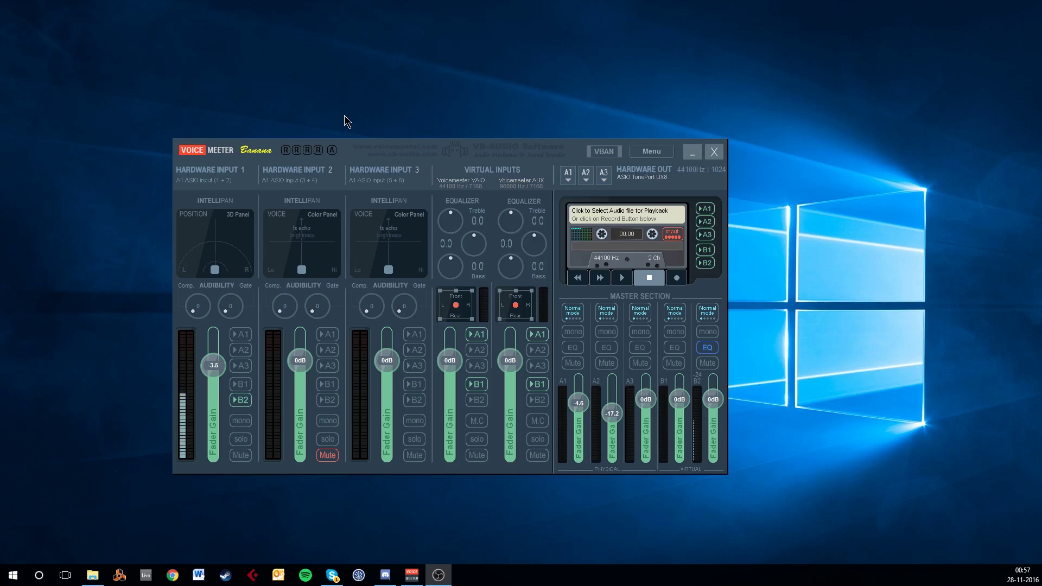
Confirm output A1 stays on ASIO TonePort UX8 and nudge the mixer right
click(568, 173)
click(527, 157)
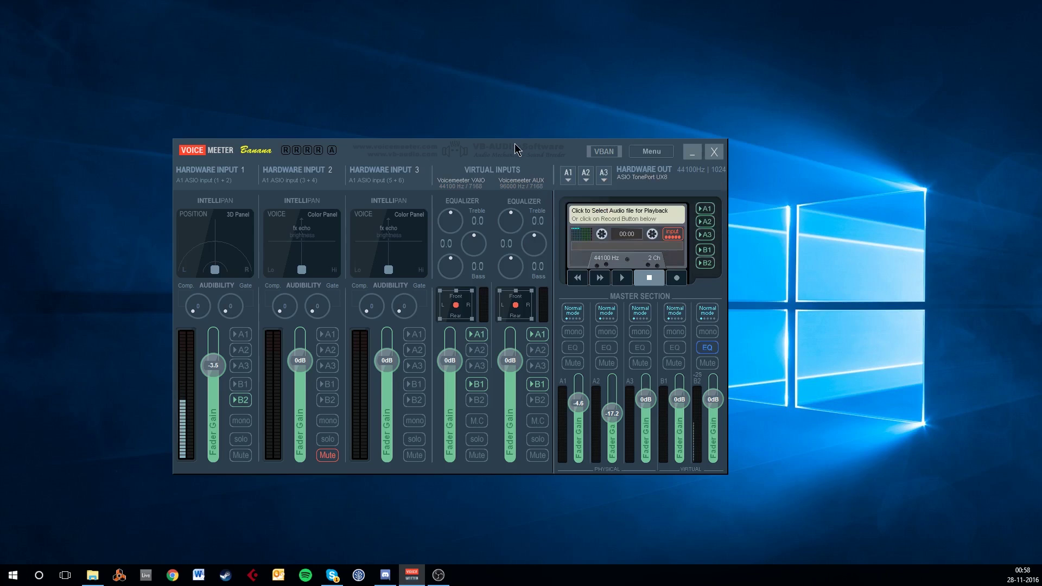
click(573, 177)
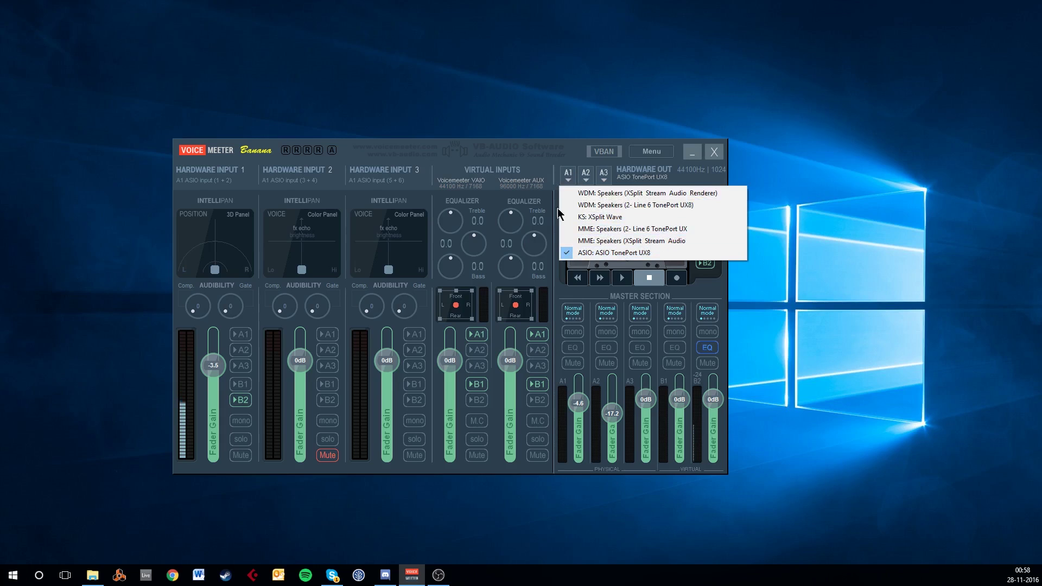
click(552, 163)
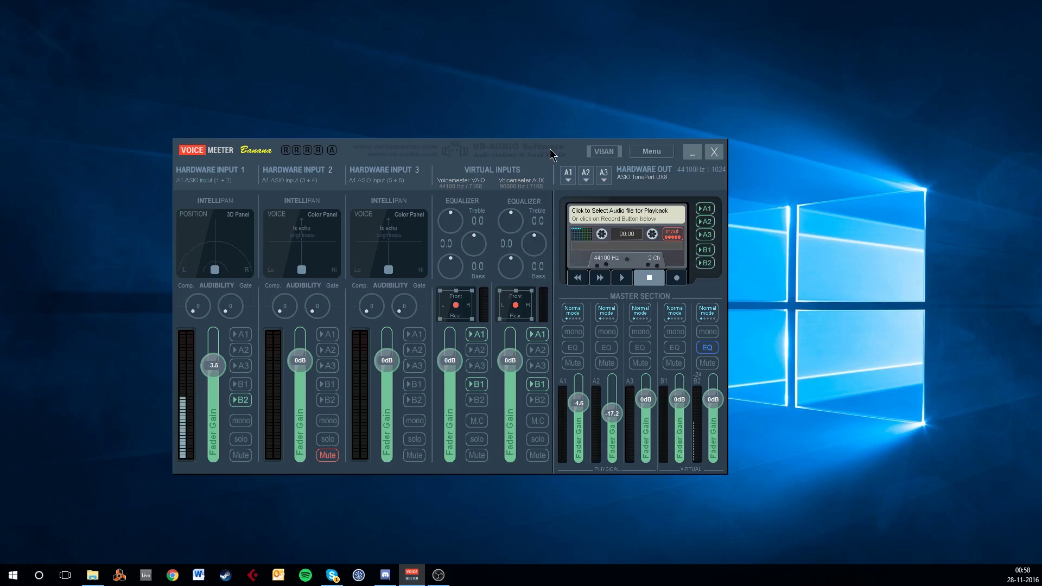
drag(520, 152, 533, 152)
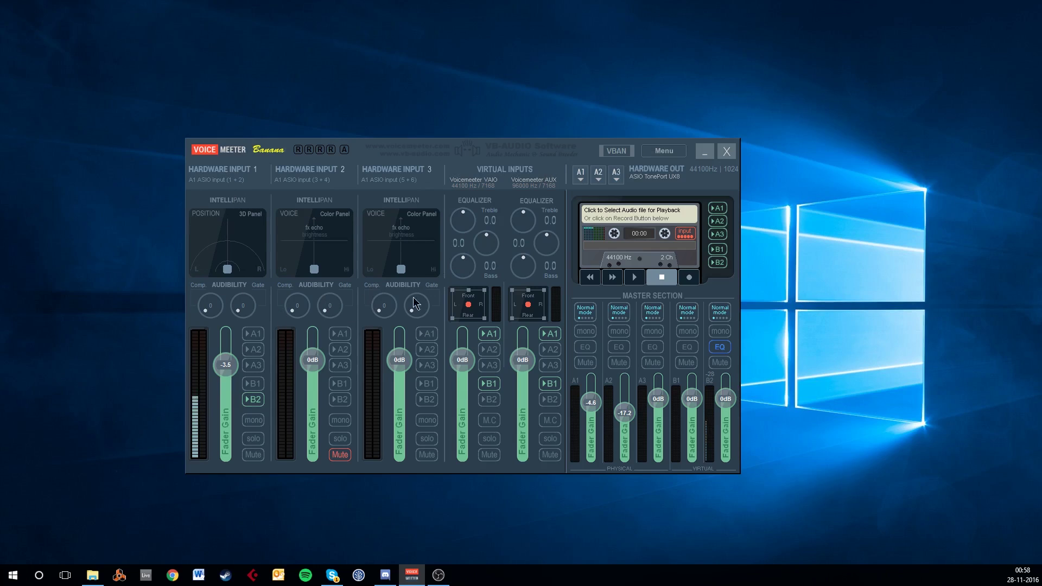
In System Settings, patch ASIO inputs 1+1 to Hardware Input 1 and 2+2 to Input 2
click(671, 153)
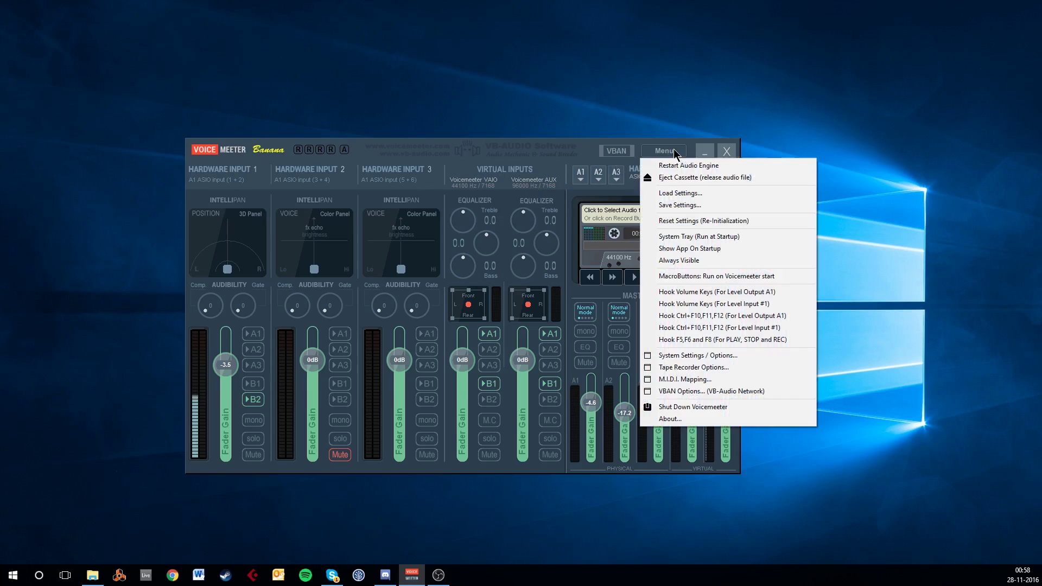
click(705, 355)
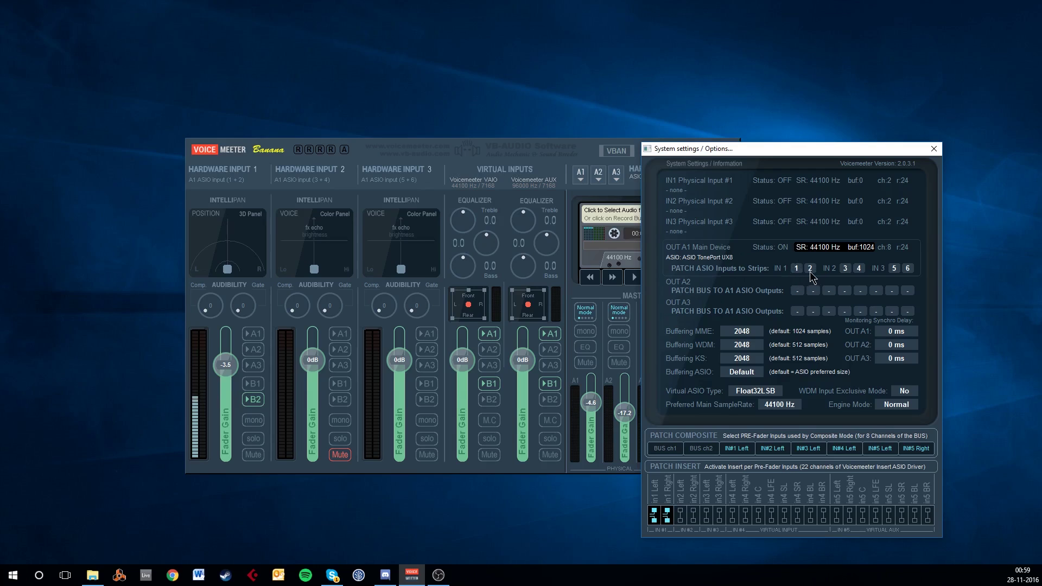
drag(811, 266, 814, 272)
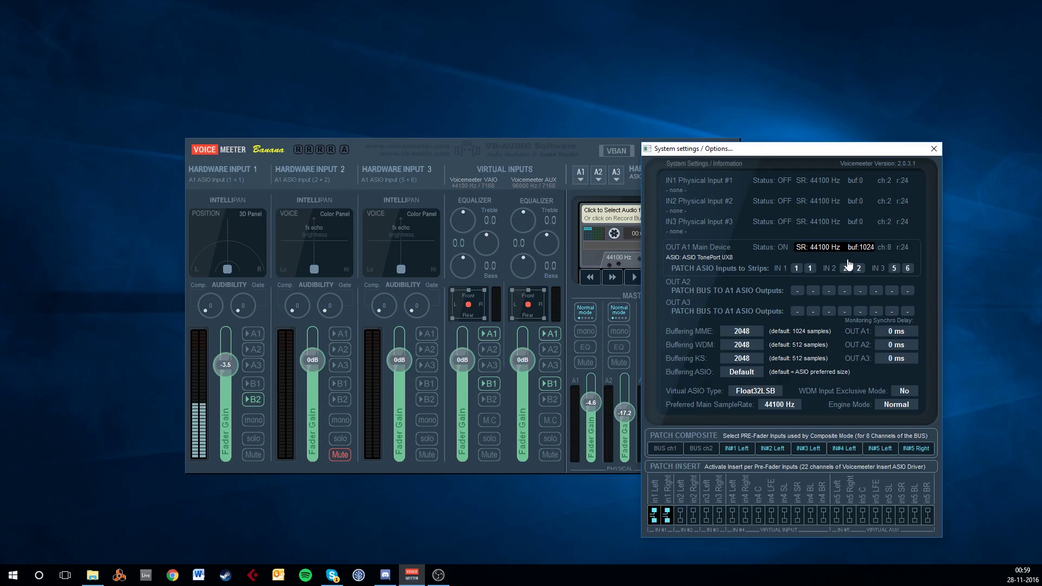
Close the System Settings / Options window with Escape
key(Escape)
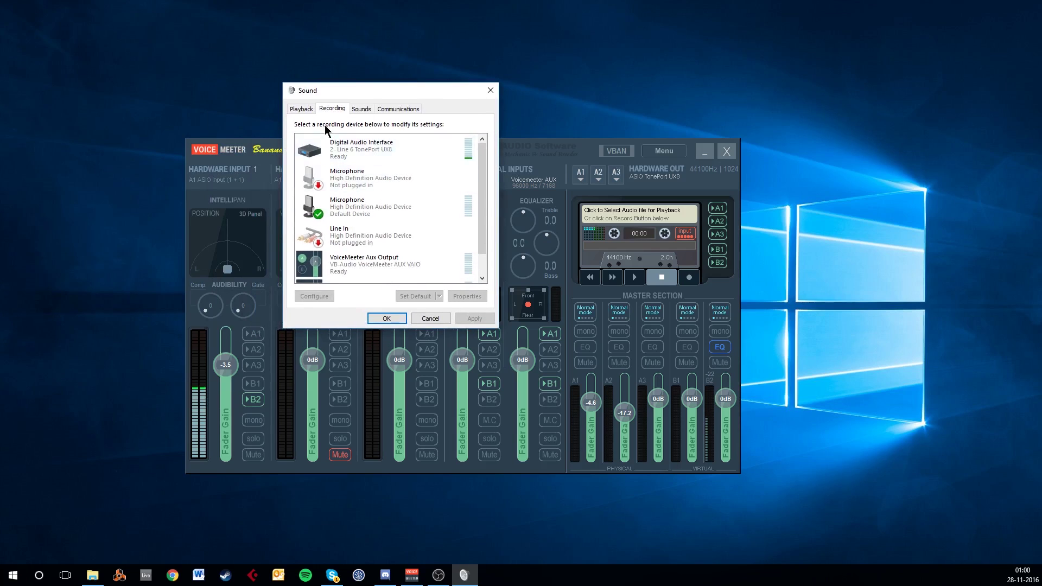
Select VoiceMeeter Output and Aux Output in Recording devices, placing the Sound dialog upper-left beside the mixer
scroll(430, 218, down, 1)
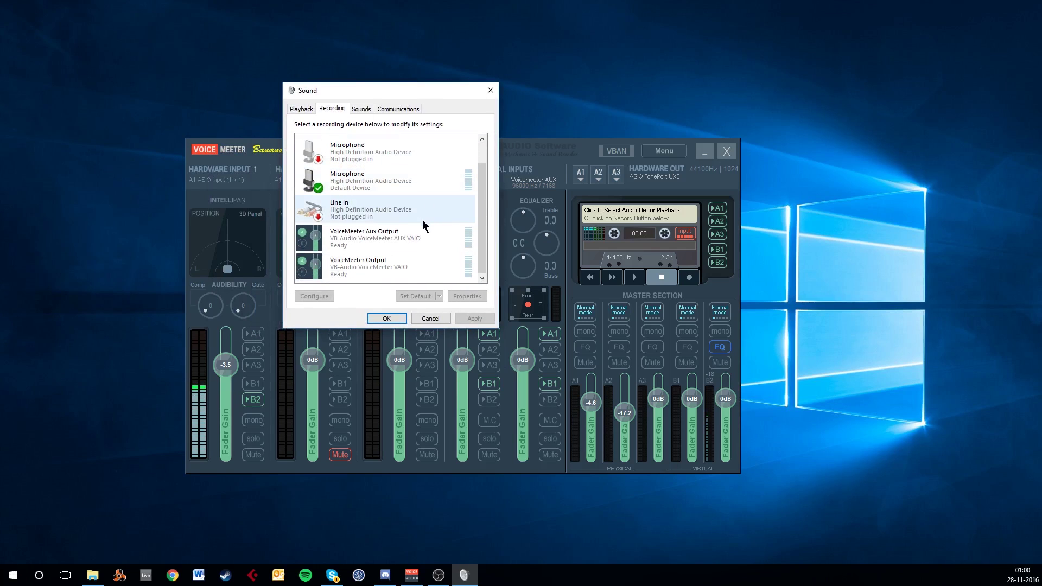
click(360, 252)
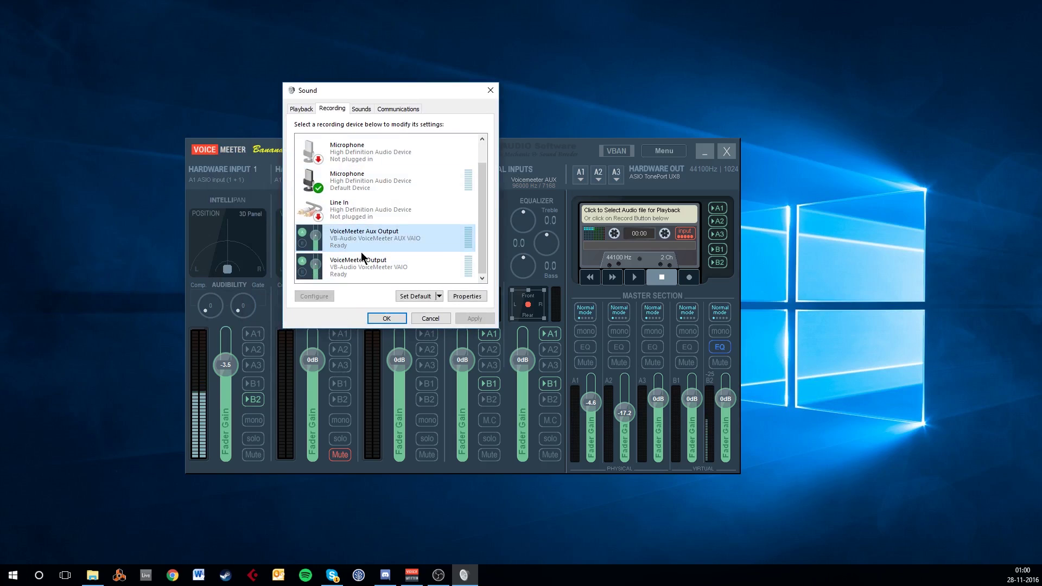
click(383, 261)
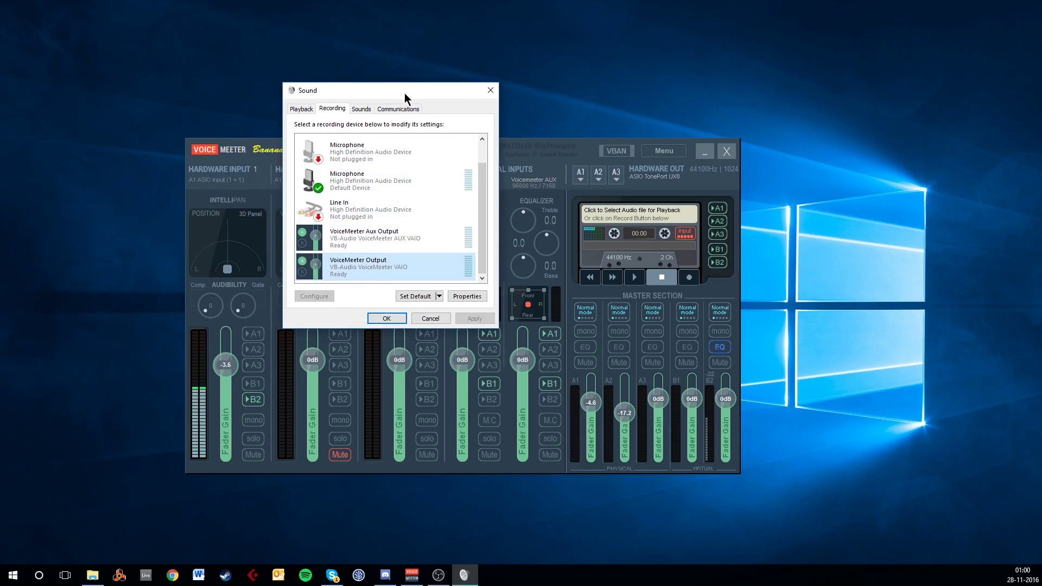
drag(404, 94, 212, 85)
drag(399, 150, 561, 149)
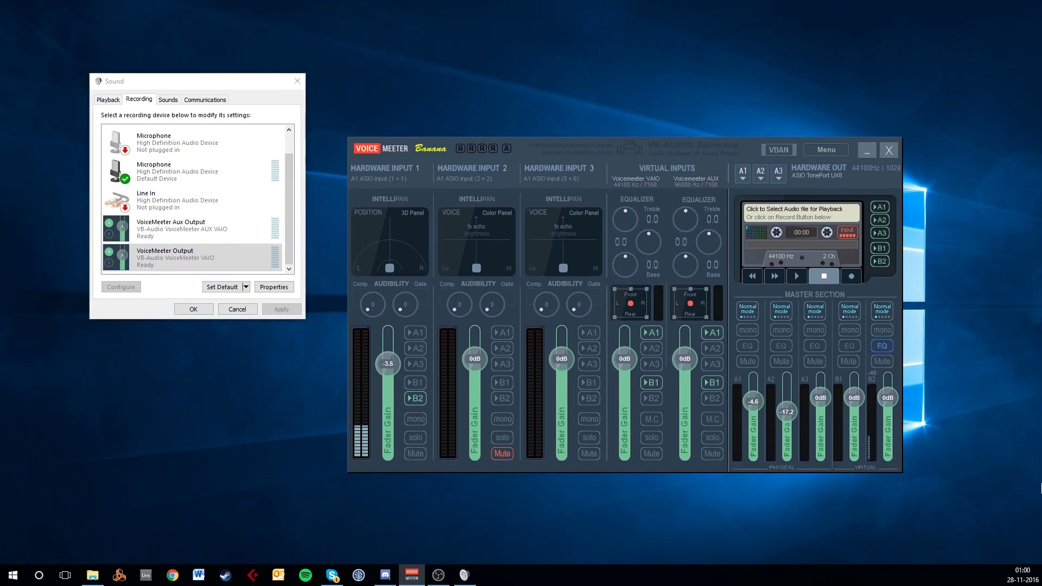
click(138, 253)
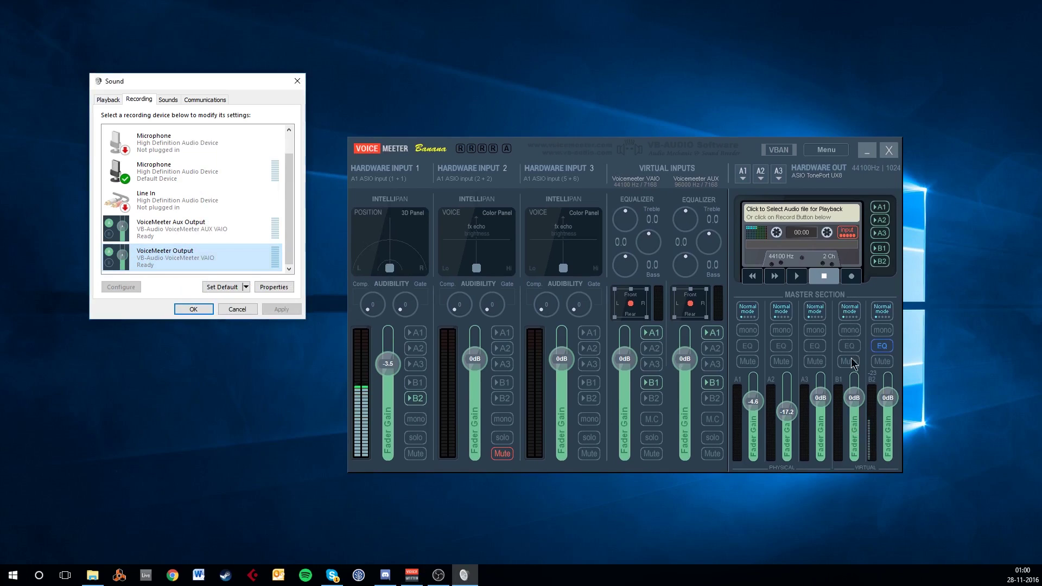
click(214, 232)
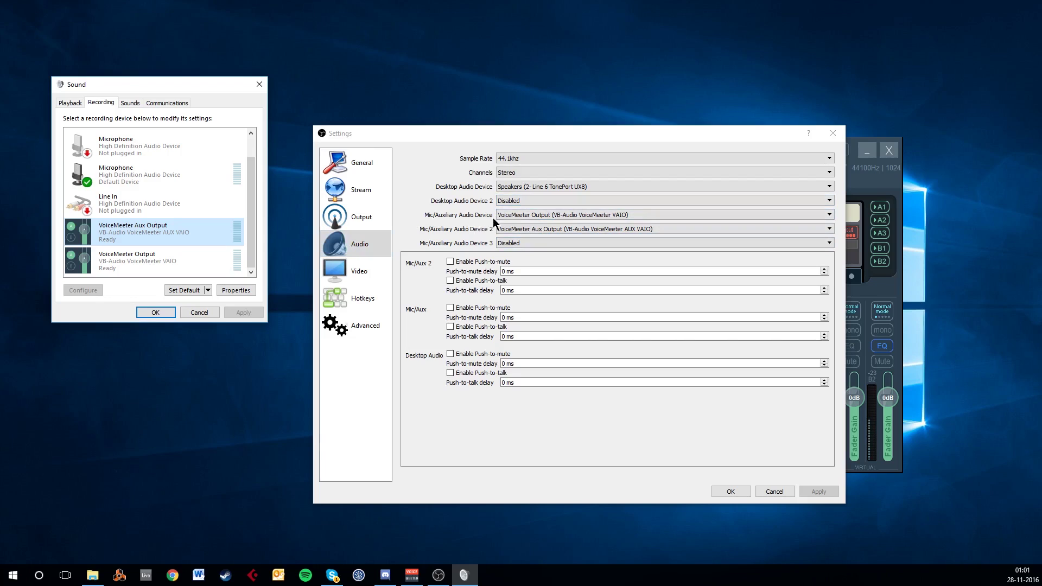
drag(598, 135, 440, 158)
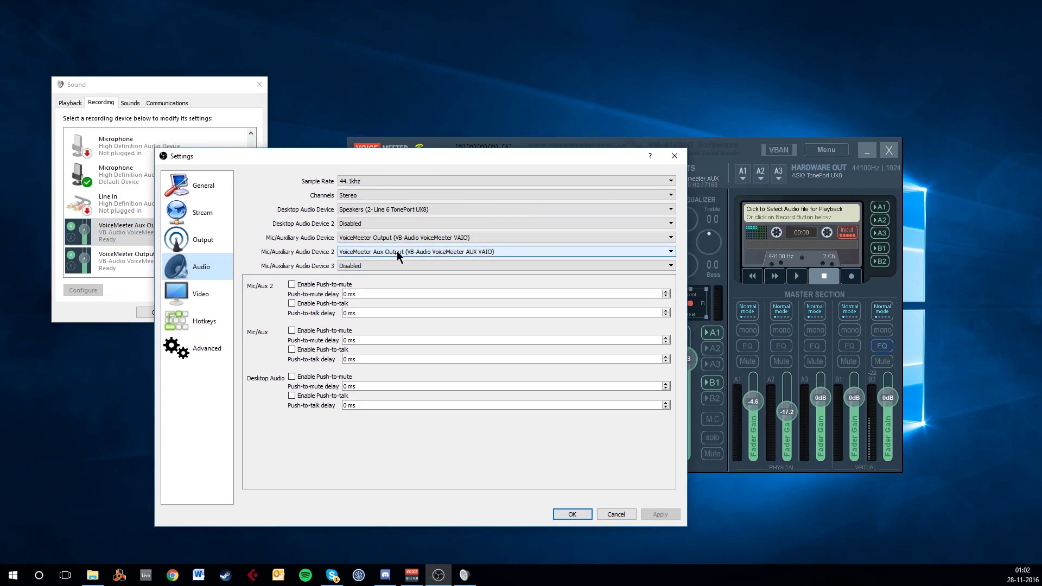
key(Return)
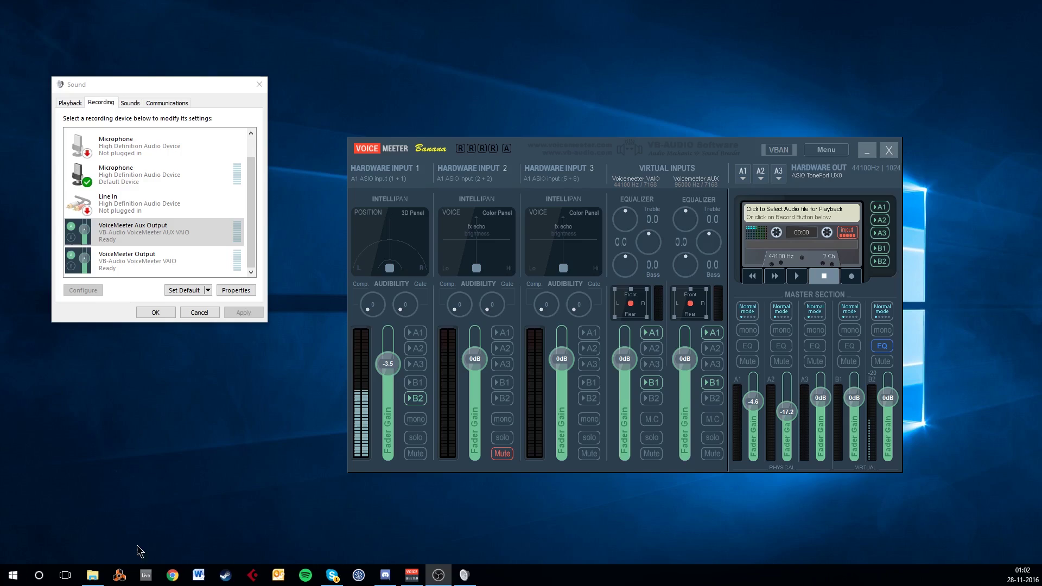
Check Reason's audio preferences and route the Voicemeeter VAIO input to output A1
click(120, 575)
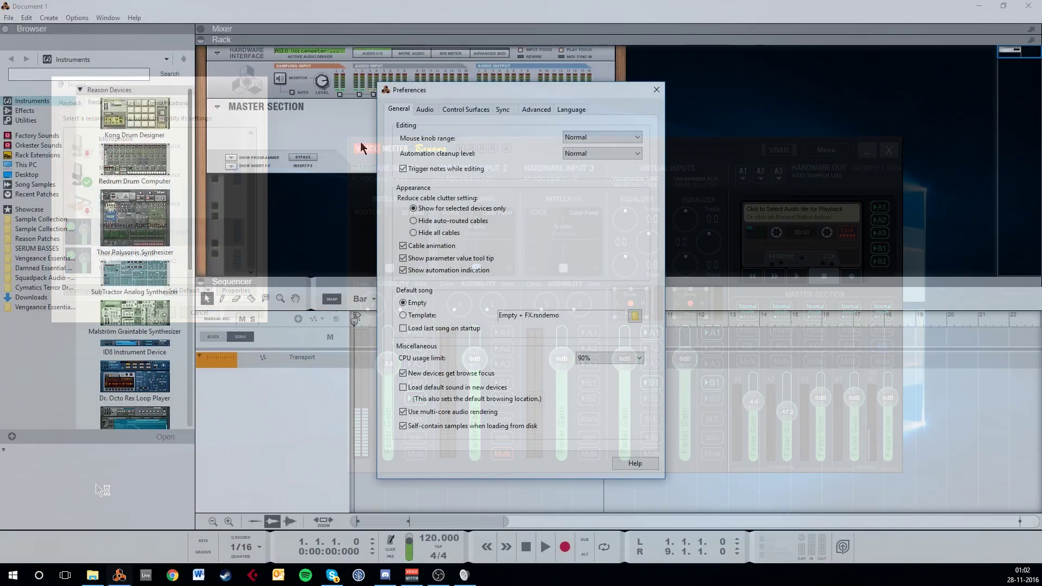
click(425, 109)
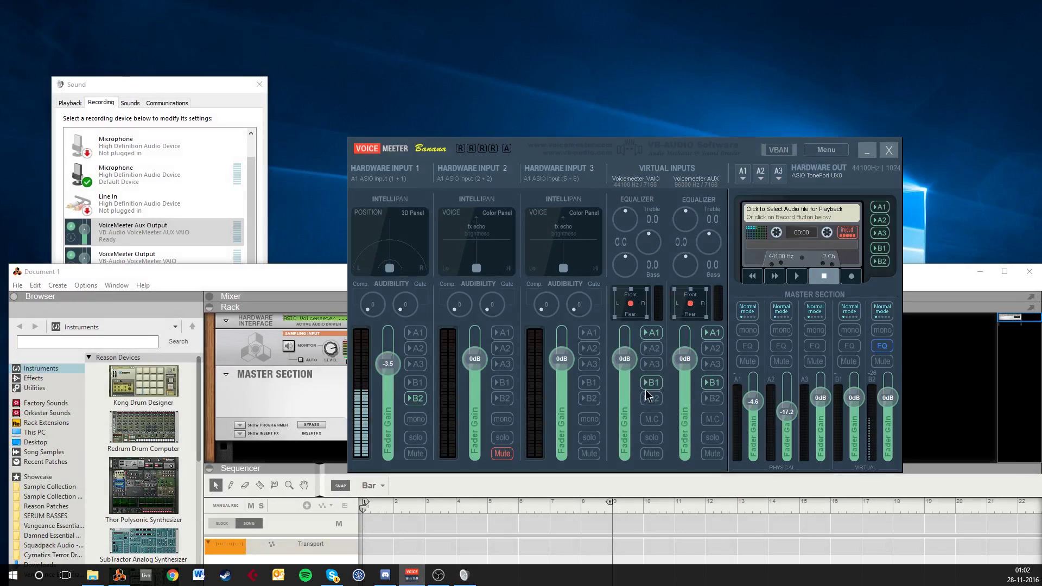
click(653, 333)
Check VoiceMeeter Output in the Sound dialog, then move Reason up and Voicemeeter up-left
drag(179, 85, 206, 50)
click(136, 227)
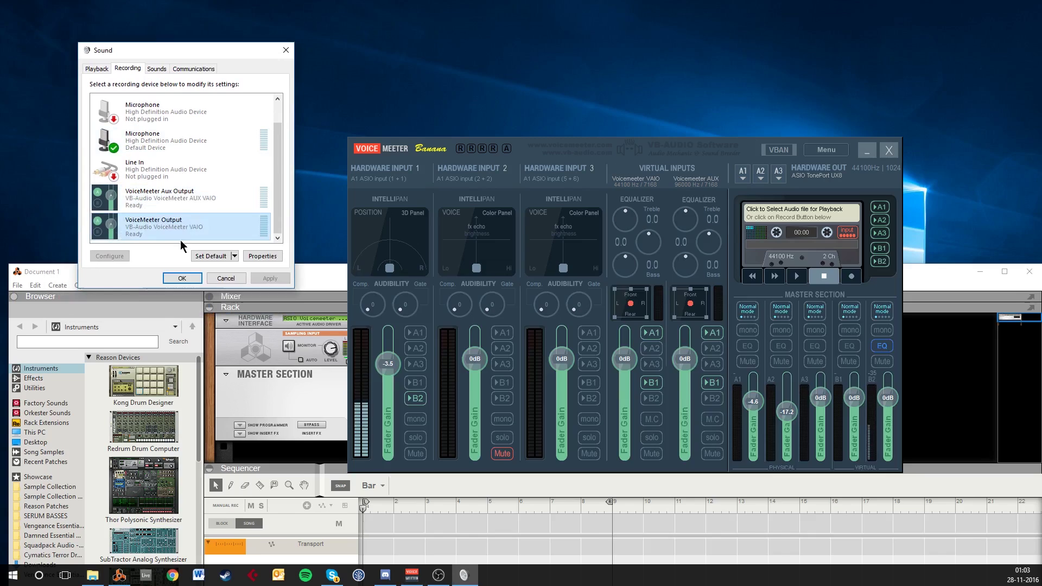
click(318, 272)
drag(319, 272, 319, 226)
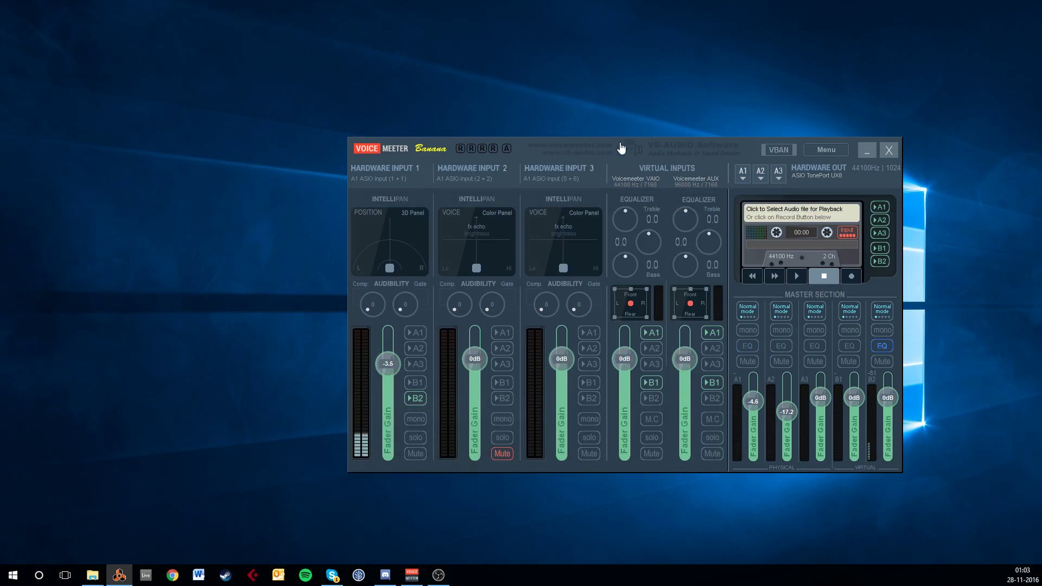
drag(529, 151, 500, 116)
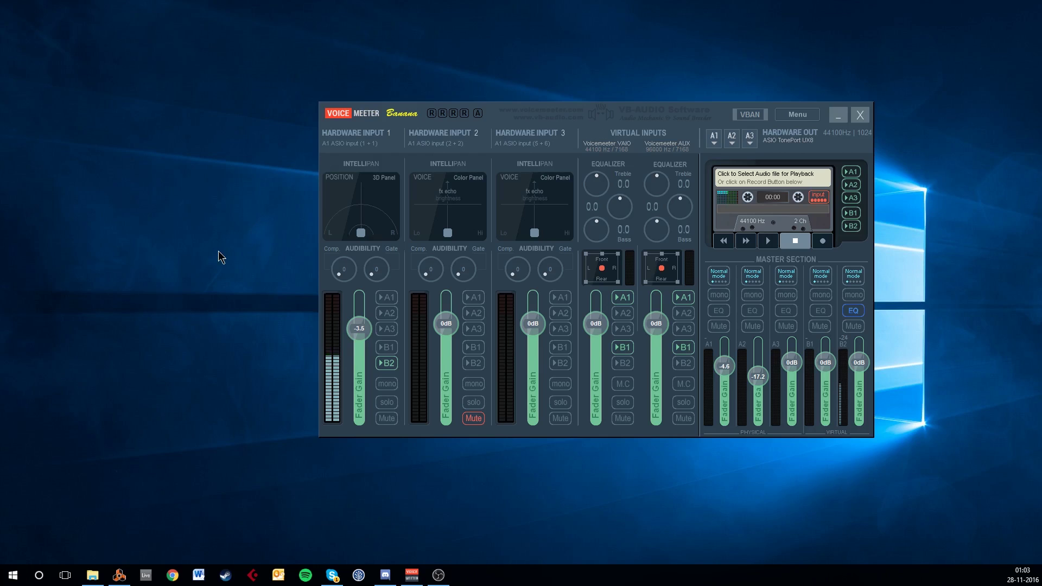
Confirm Reason's audio card driver remains ASIO Voicemeeter Virtual ASIO in Preferences
click(127, 578)
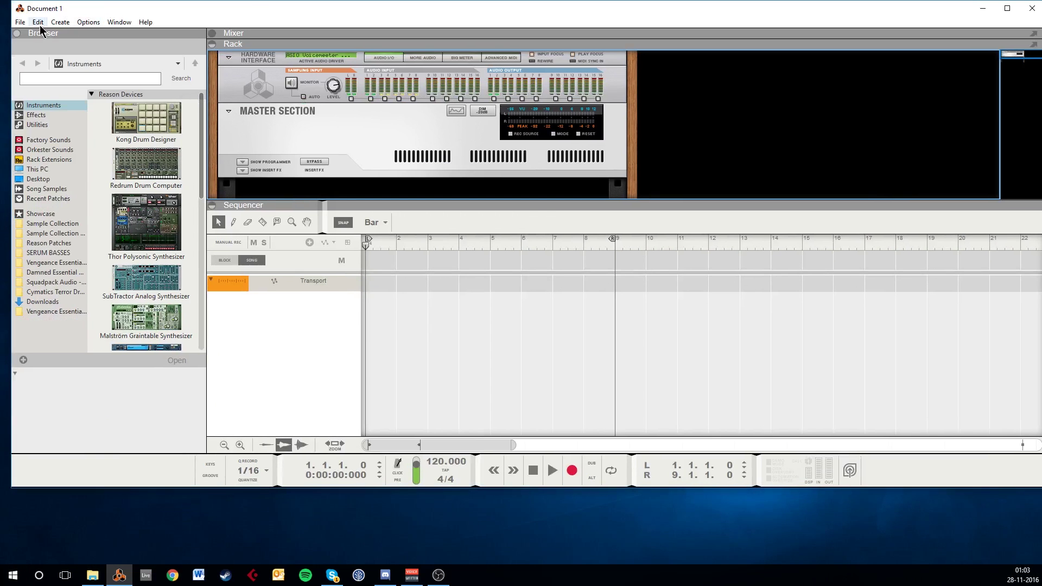
click(38, 22)
click(54, 243)
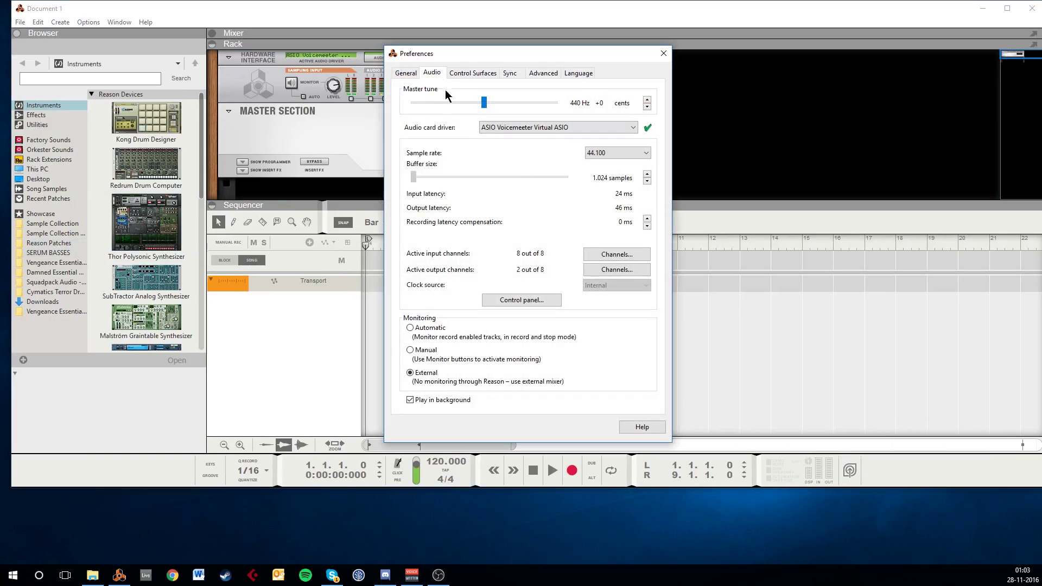
click(554, 128)
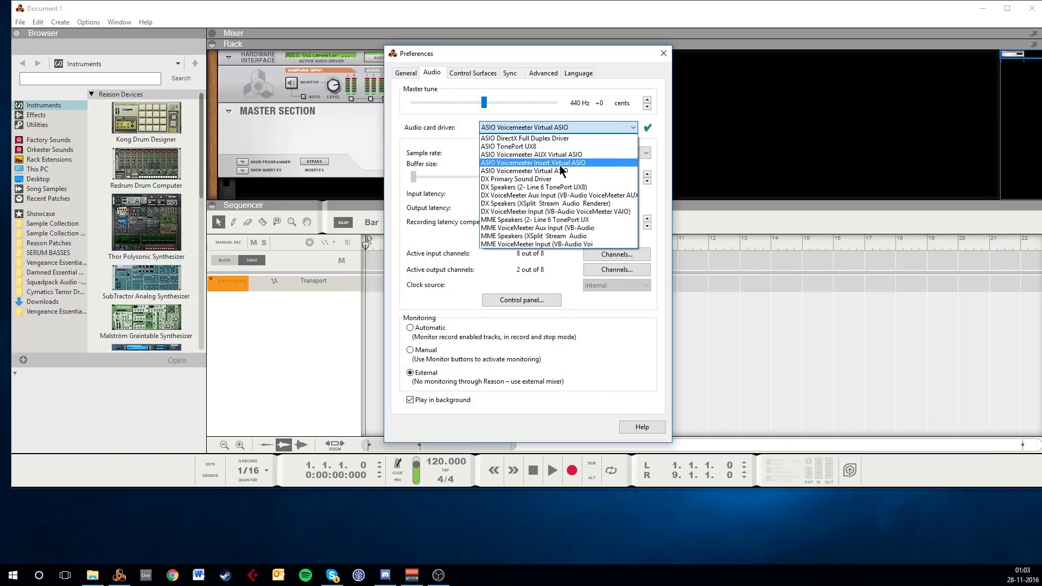
click(670, 138)
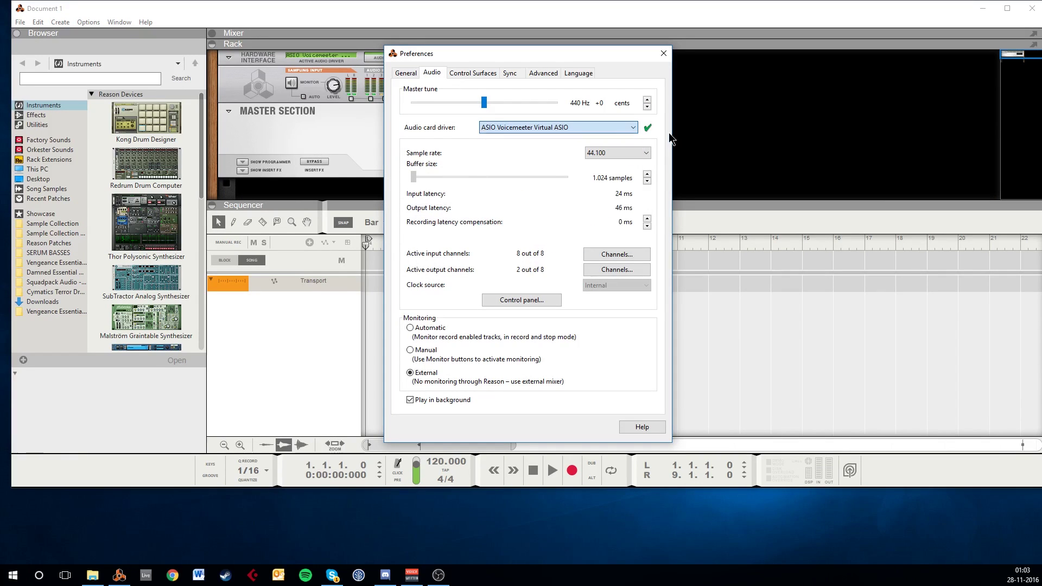
Close Preferences, enlarge Reason's rack area, and drag Reason down to reveal Voicemeeter
click(662, 53)
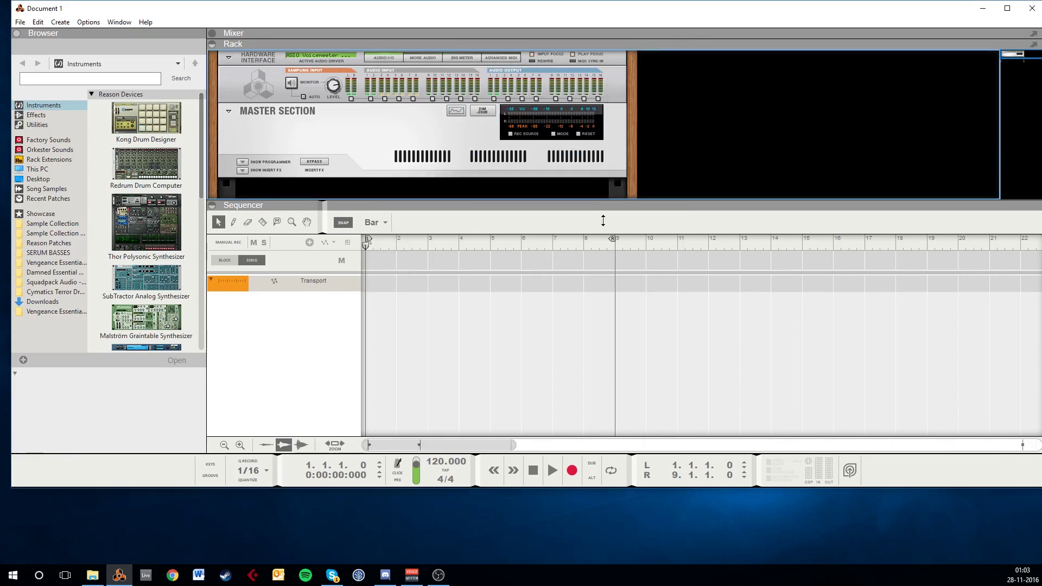
drag(602, 220, 602, 295)
drag(367, 12, 383, 328)
Open Voicemeeter's System Settings / Options, then drag Reason's document to the top of the screen
click(797, 114)
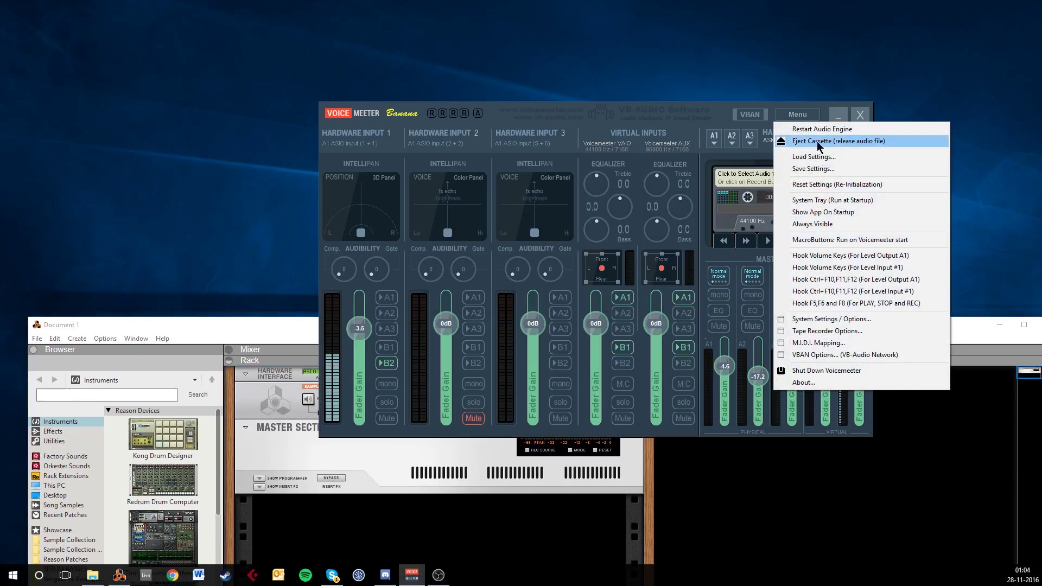
click(821, 323)
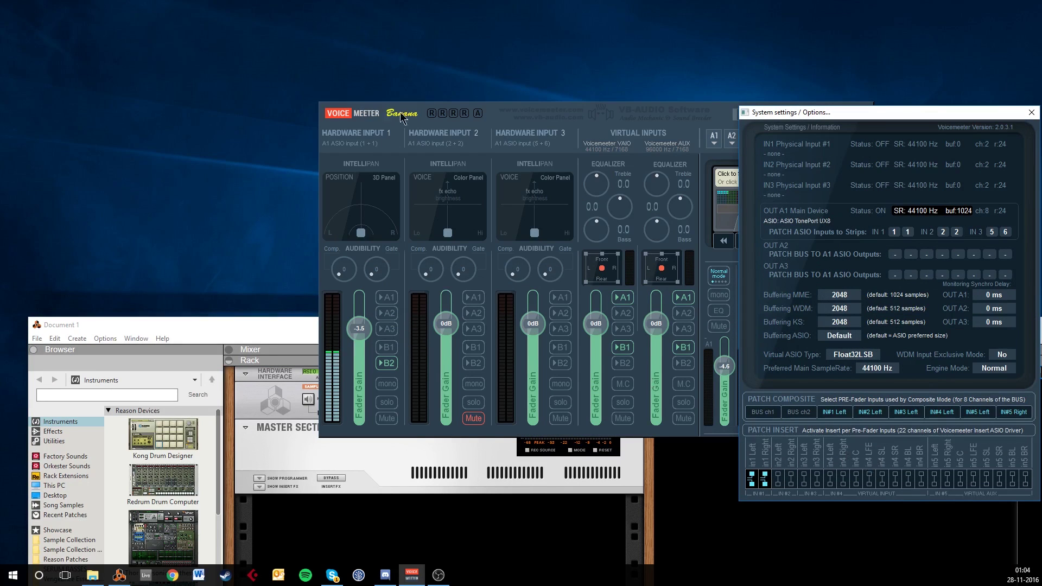
click(325, 278)
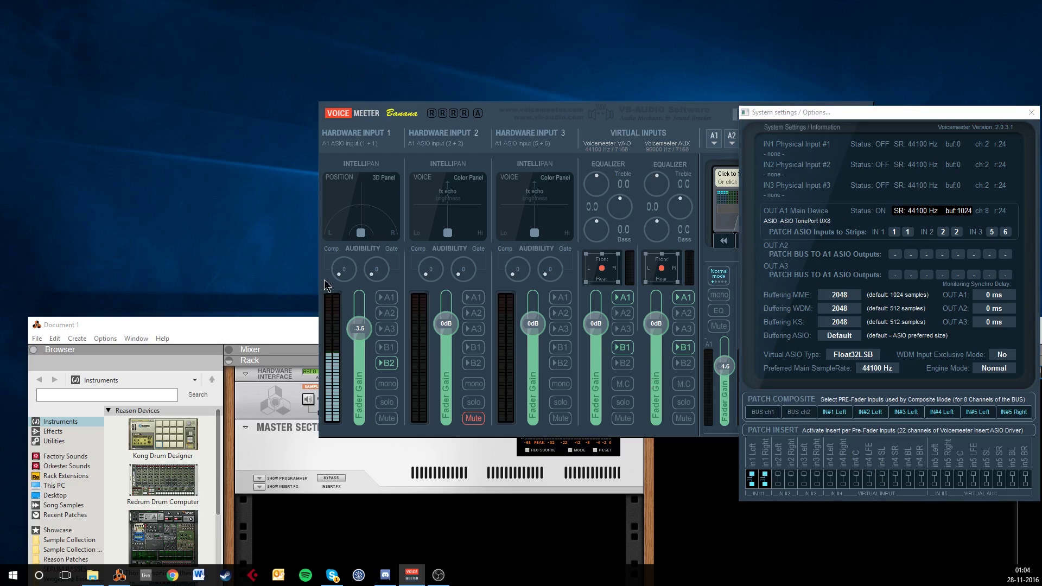
drag(221, 324, 209, 47)
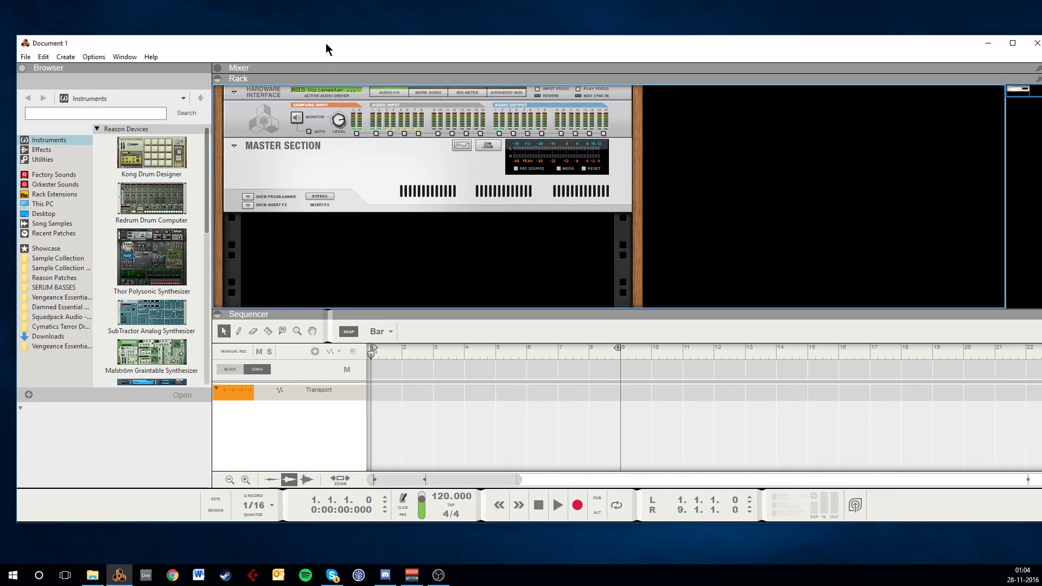
Lower Reason, shift the Voicemeeter mixer up and left, then bring Reason's document forward near the top
drag(326, 48, 342, 323)
click(511, 108)
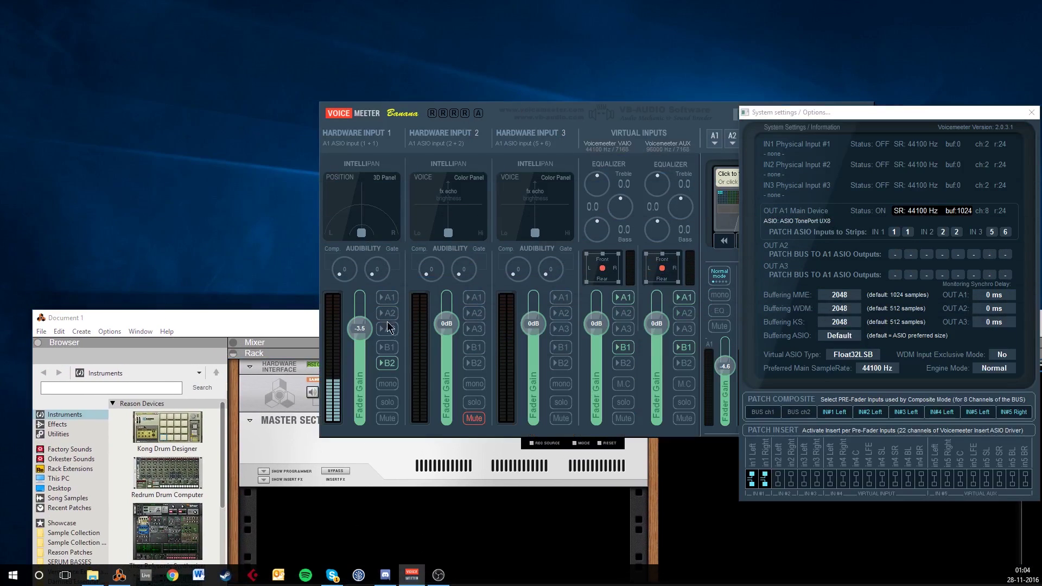
drag(576, 113, 456, 90)
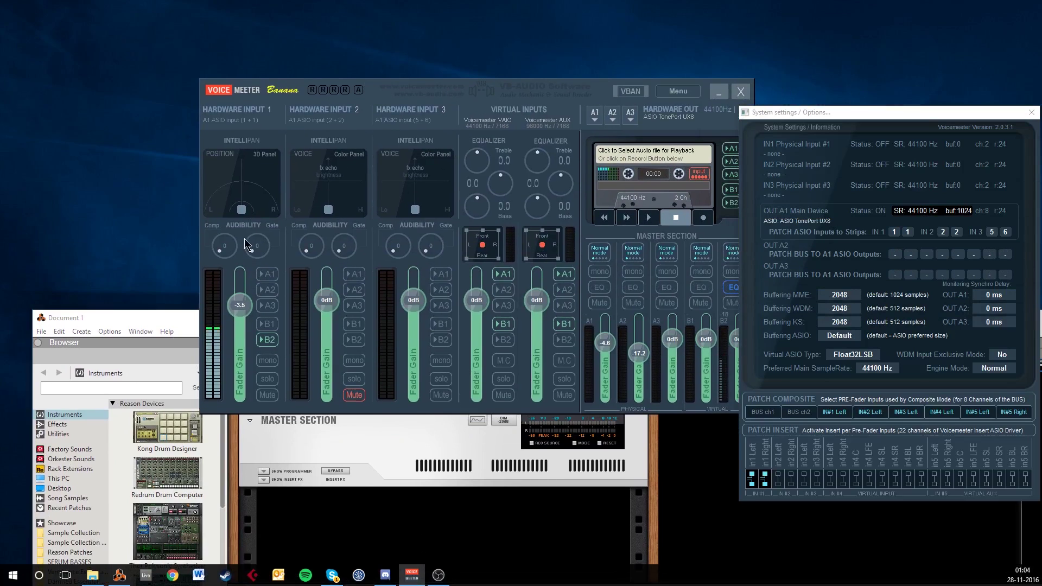
drag(613, 81, 538, 76)
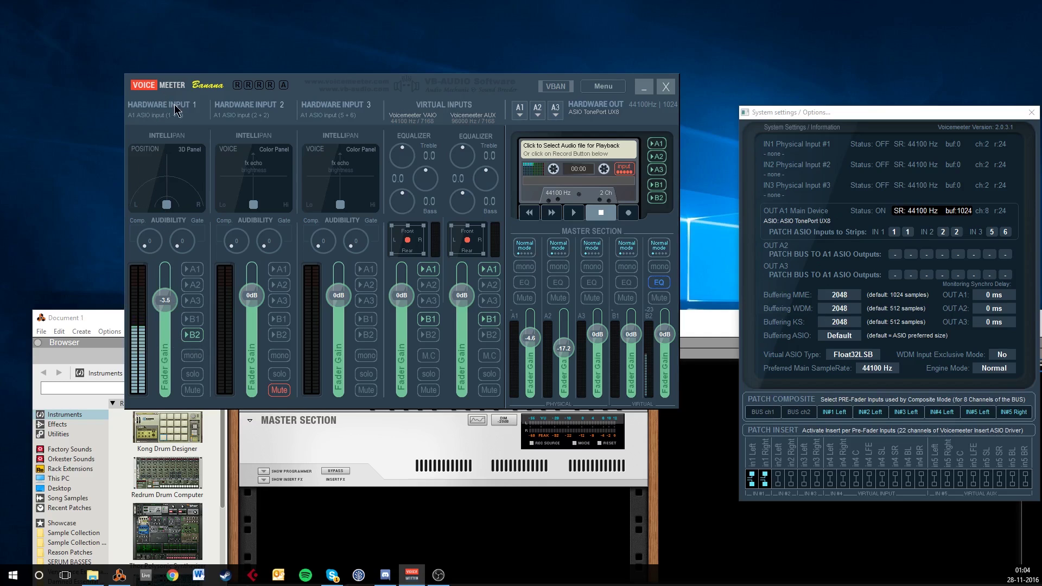
drag(218, 326, 212, 98)
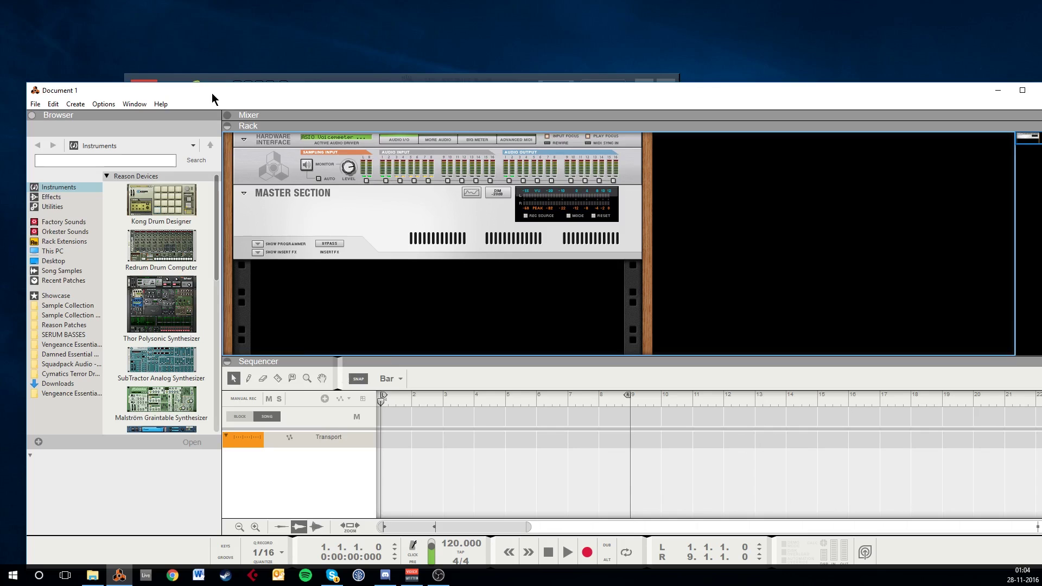